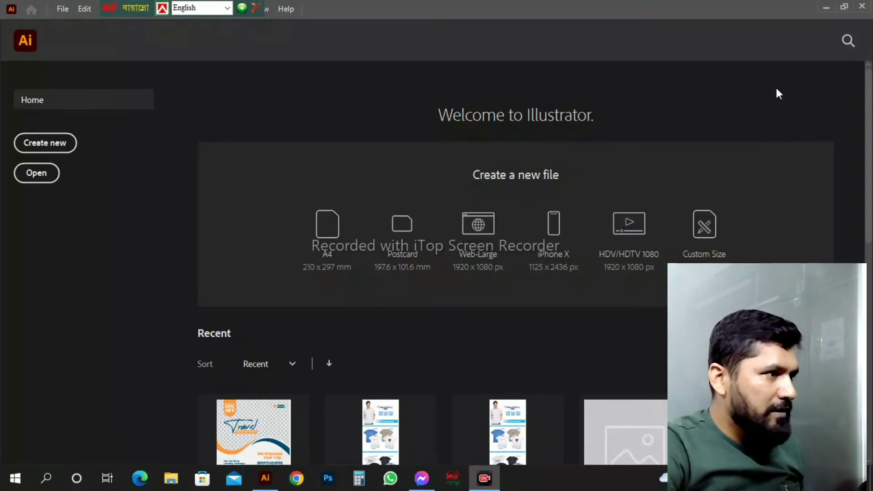
Create a new landscape A4 document, 297 x 210 mm in CMYK Color, and shift the toolbar slightly inward from the window edge.
left_click(69, 10)
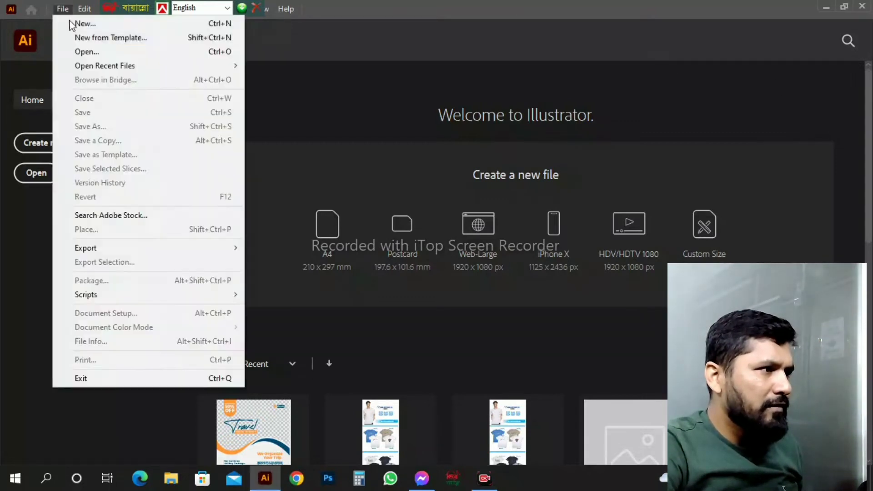
left_click(75, 23)
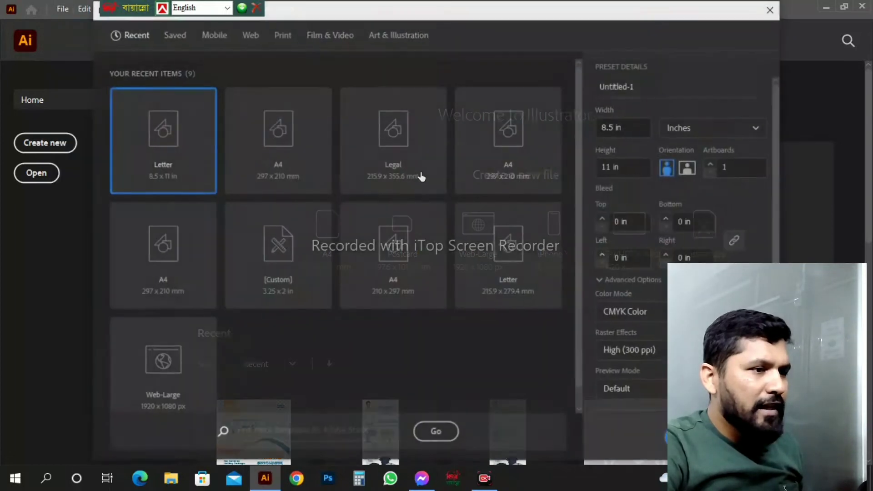
left_click(275, 136)
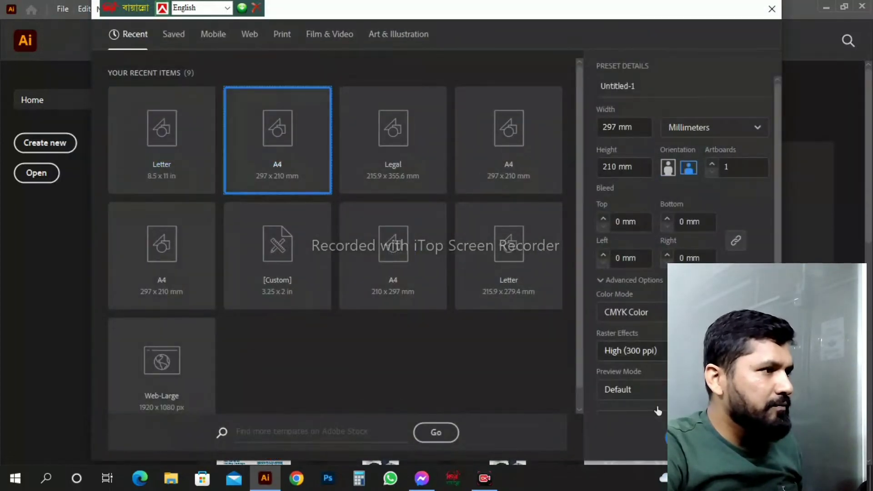
left_click(690, 438)
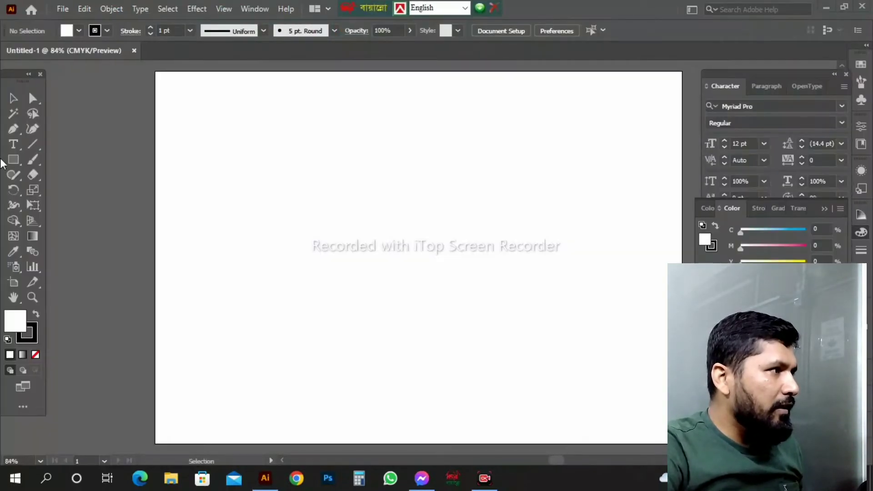
mouse_move(22, 75)
left_mouse_down()
mouse_move(37, 69)
mouse_move(27, 69)
left_mouse_up()
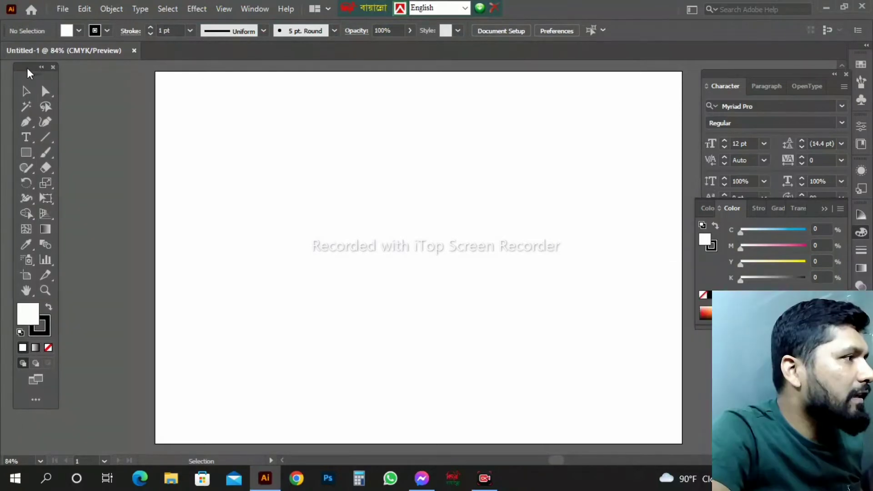
Draw a closed rectangle about 35 mm wide and 46 mm high with the Pen tool in the artboard's upper-left area, and deselect it.
left_click(26, 124)
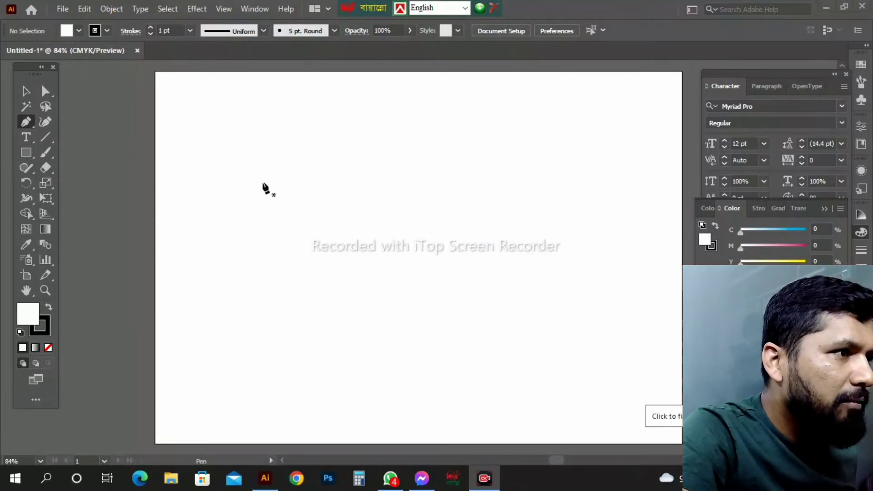
left_click(259, 162)
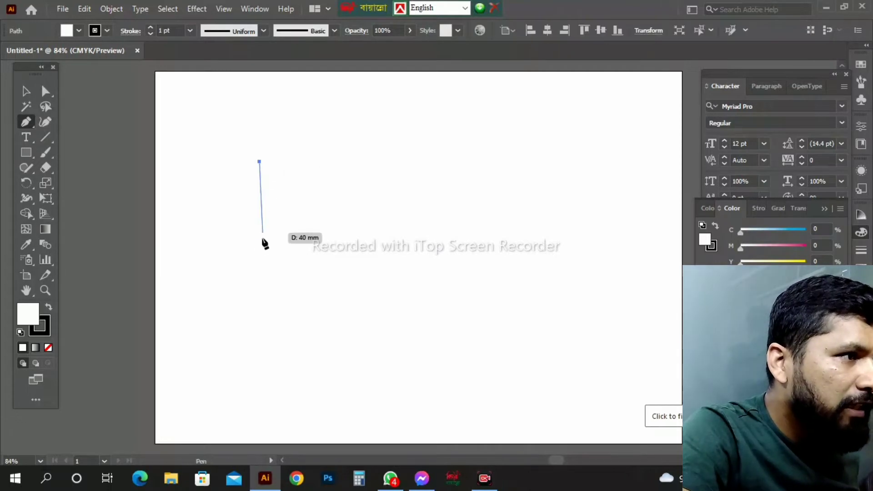
left_click(260, 244)
left_click(322, 243)
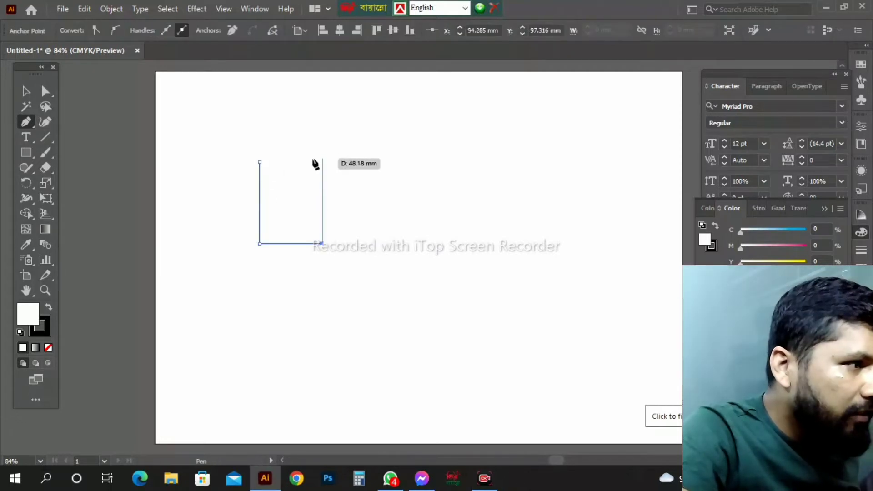
left_click(322, 162)
left_click(259, 162)
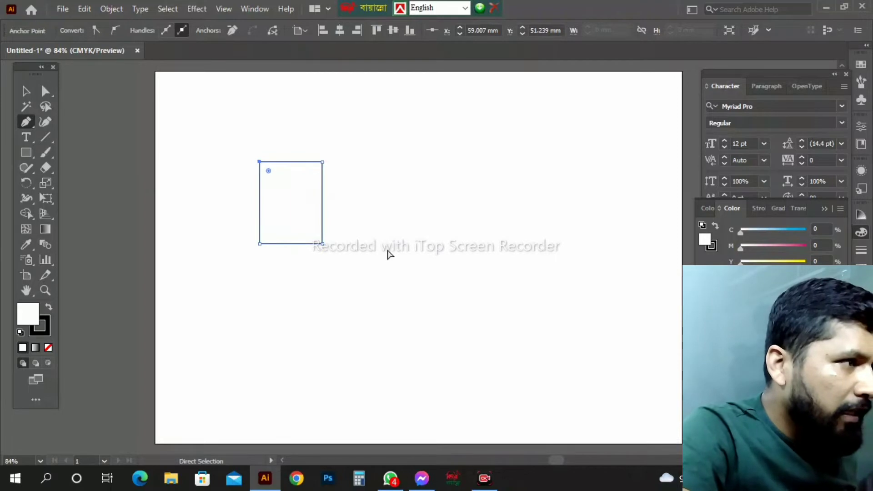
left_click(324, 278, "ctrl")
Draw a closed, symmetrical triangle about 45 mm high with straight Pen segments to the right of the rectangle, and deselect it.
left_click(344, 258)
left_click(399, 177)
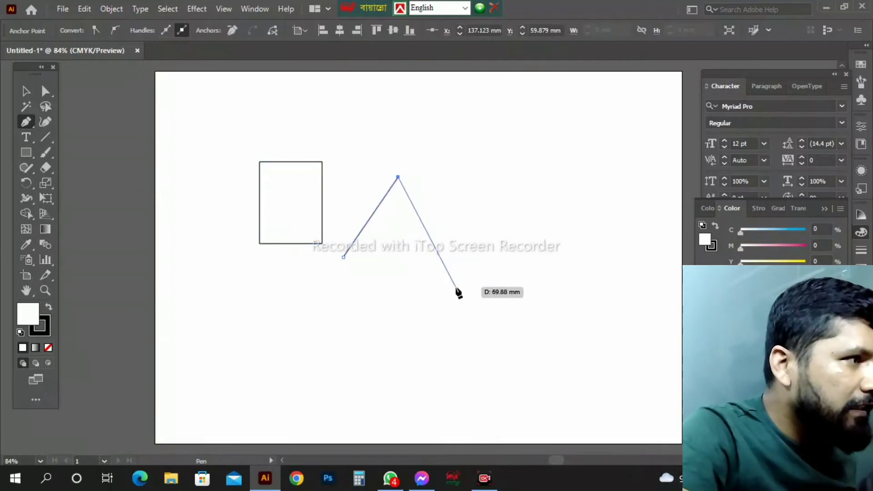
left_click(453, 257)
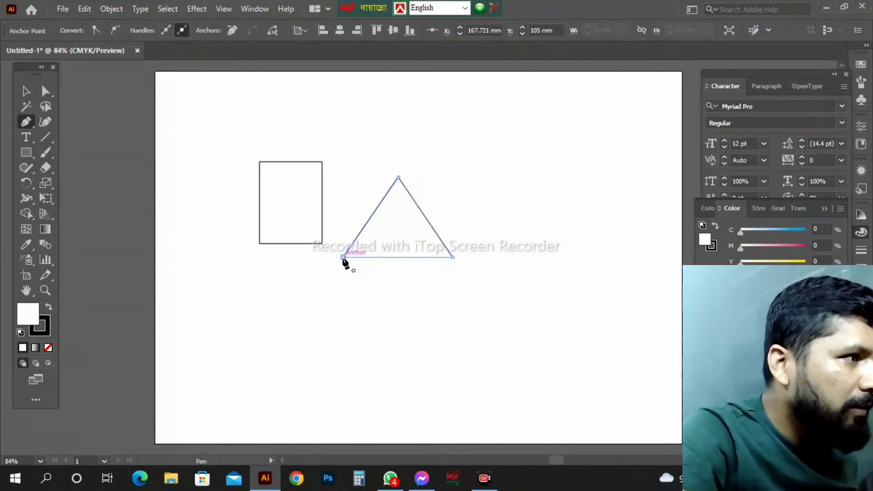
left_click(343, 257)
left_click(502, 169, "ctrl")
Draw a closed eight-point polygon with a notch in its upper edge, using straight Pen segments in the artboard's upper-right area.
left_click(502, 166)
left_click(544, 135)
left_click(539, 178)
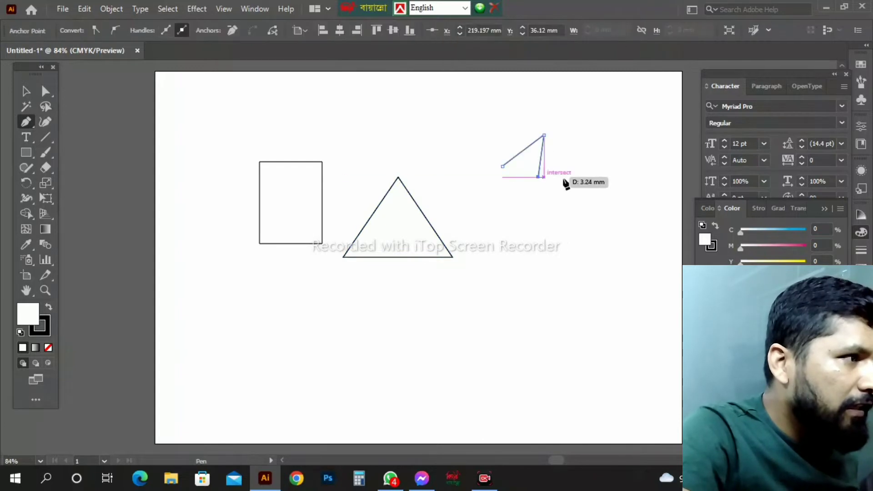
left_click(577, 177)
left_click(586, 147)
left_click(612, 166)
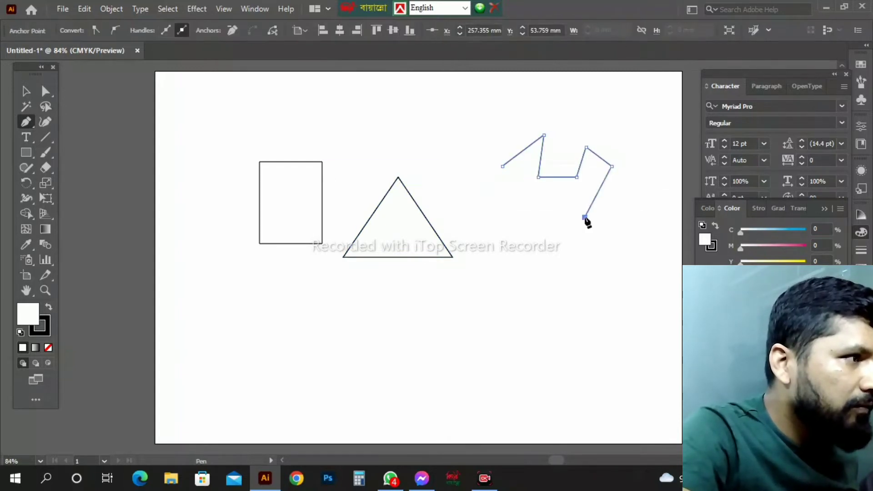
left_click(585, 217)
left_click(513, 217)
left_click(502, 168)
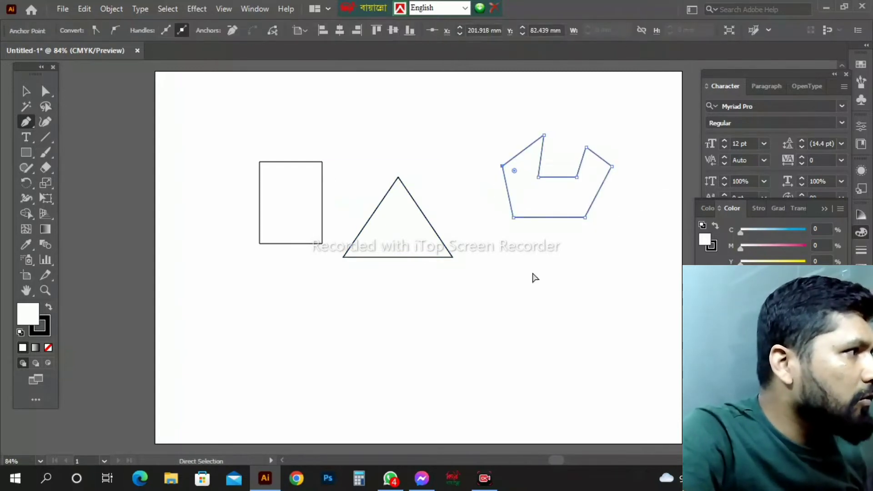
left_click(513, 294, "ctrl")
Draw a closed trapezoid roof with a short top edge and wide base below the notched polygon, using the Pen tool.
left_click(511, 262)
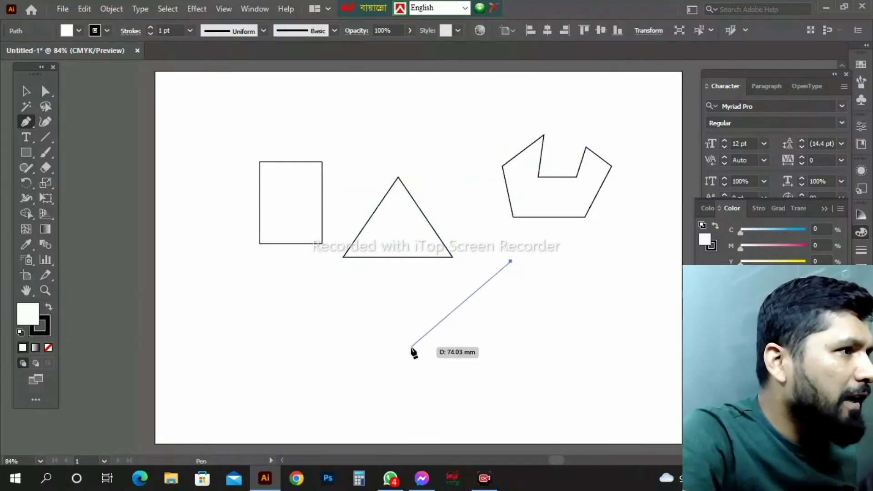
left_click(410, 347)
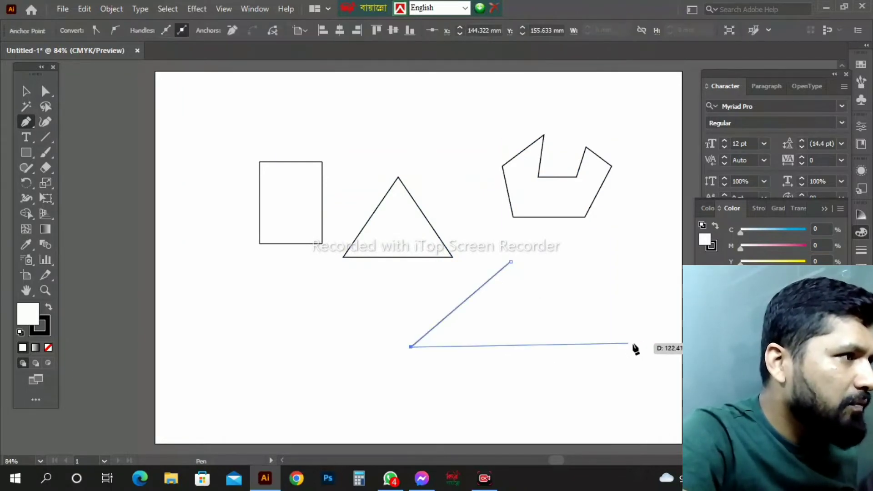
left_click(651, 342)
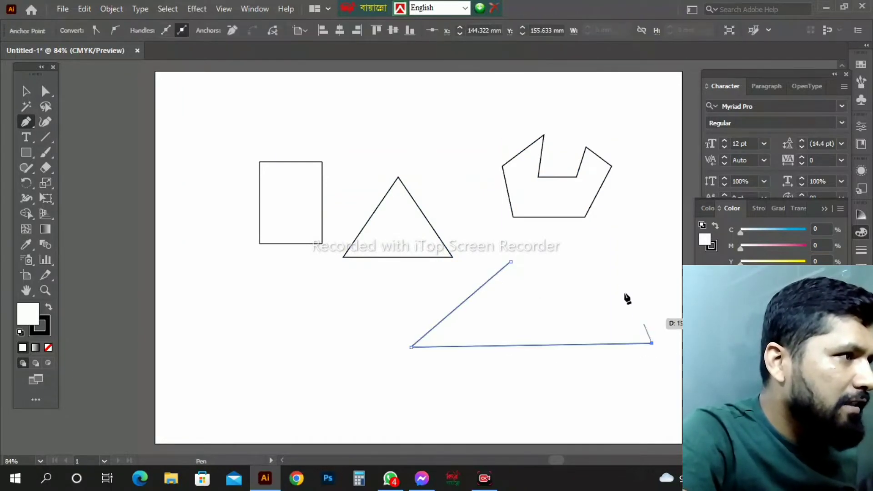
left_click(557, 262)
left_click(511, 262)
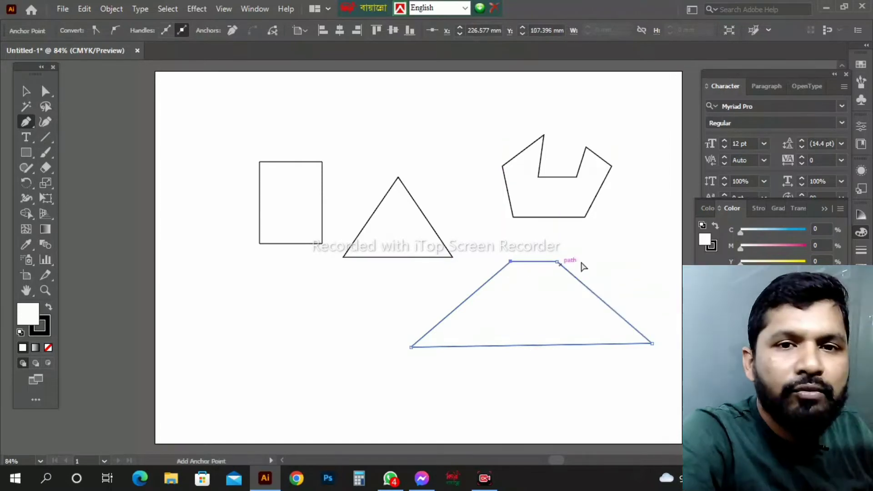
left_click(599, 278, "ctrl")
Draw three straight Pen segments for the house walls, down from the roof's base, across, and back up to it.
scroll(545, 231, "down", 3)
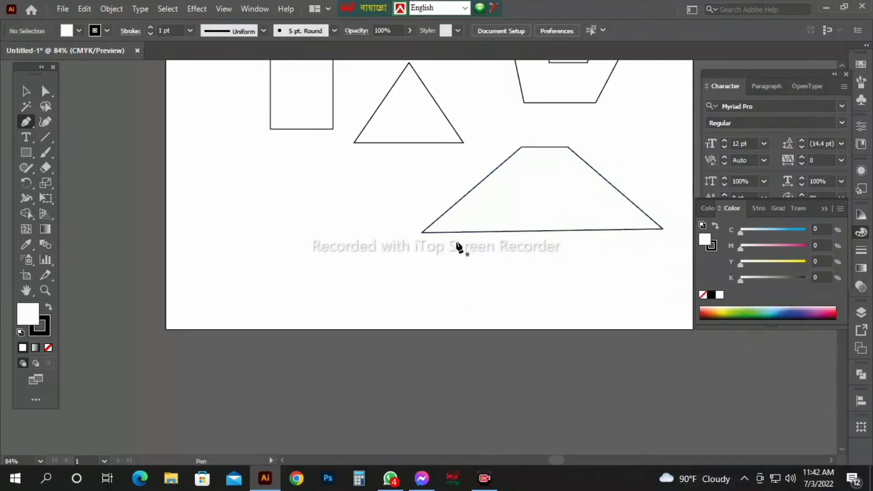
left_click(456, 233)
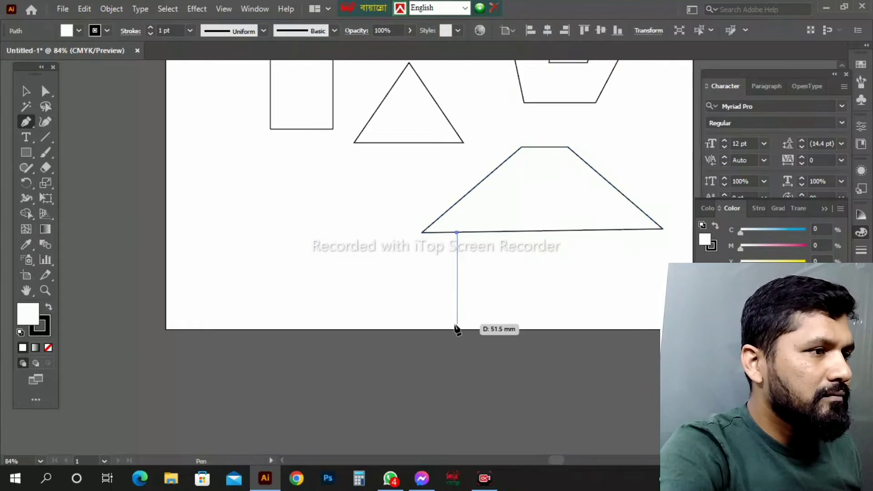
left_click(457, 324, "shift")
left_click(653, 323, "shift")
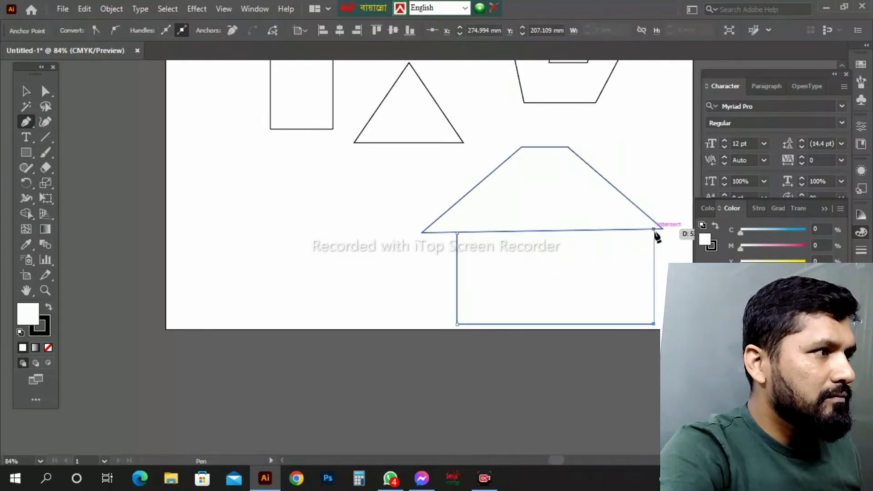
left_click(654, 229)
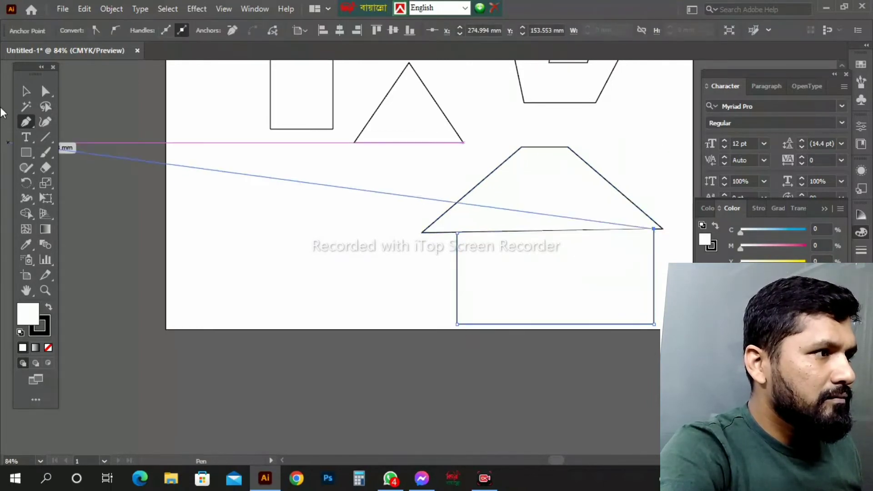
Shift the walls slightly left beneath the roof, move roof and walls up together, and deselect them.
left_click(25, 93)
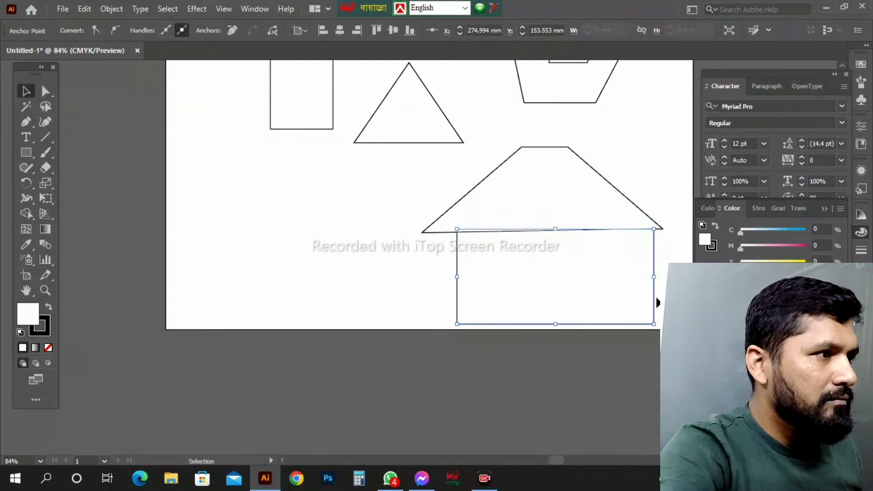
left_click(643, 293)
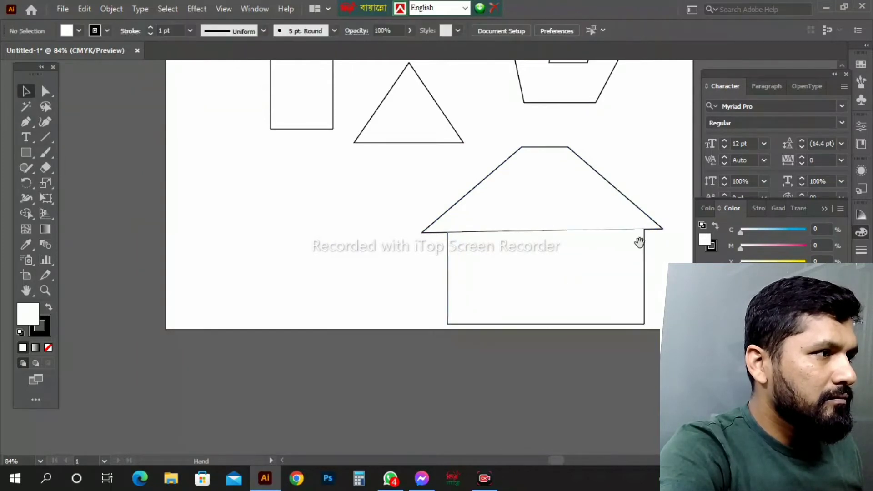
scroll(639, 244, "up", 1)
scroll(639, 243, "right", 2)
left_click_drag(514, 296, 515, 264)
scroll(514, 264, "up", 2)
scroll(515, 264, "left", 1)
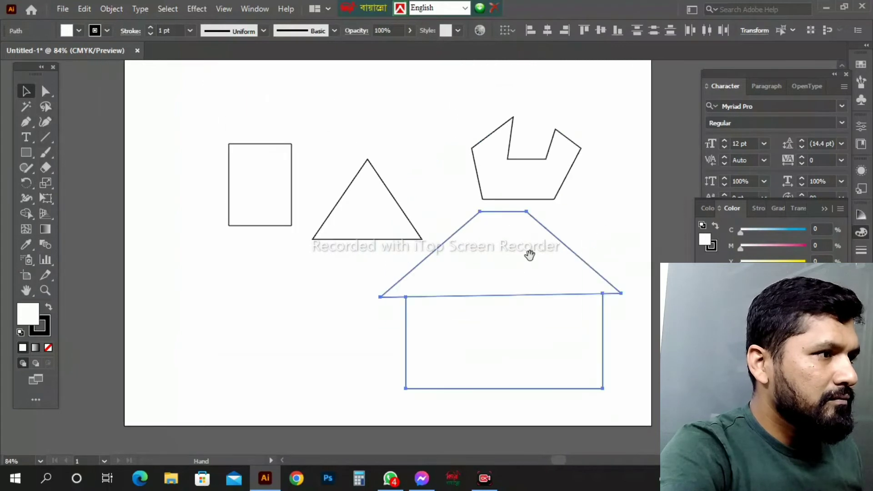
left_click(102, 268)
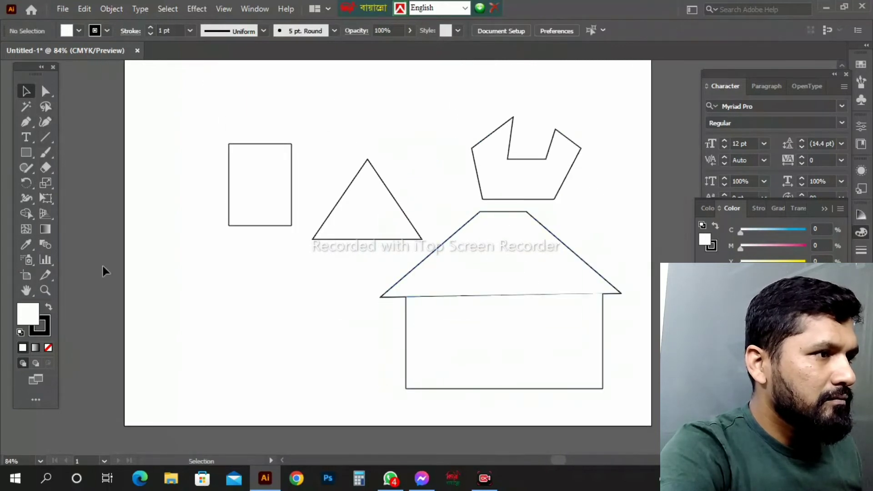
Draw a closed, self-crossing fish-shaped path from three Pen anchors with curve handles in the artboard's lower-left area.
left_click(25, 122)
left_click(192, 326)
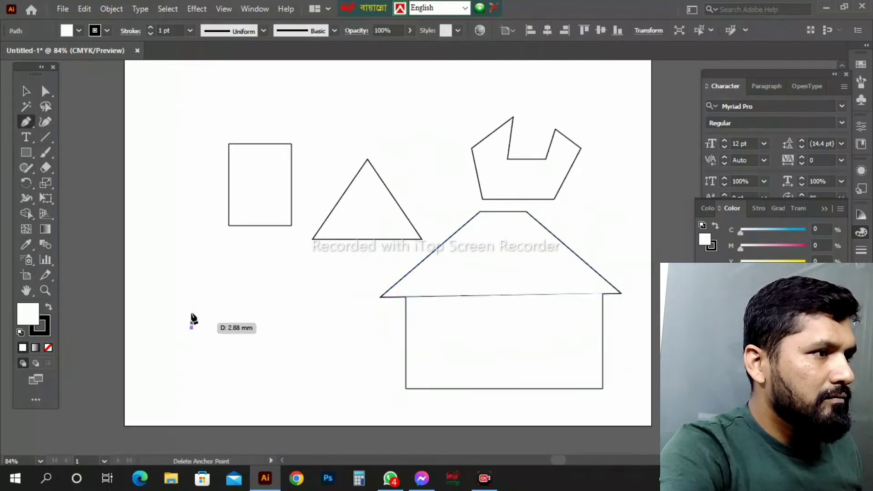
left_click_drag(248, 306, 300, 359)
left_click_drag(307, 294, 310, 229)
left_click_drag(192, 327, 110, 282)
key("ctrl")
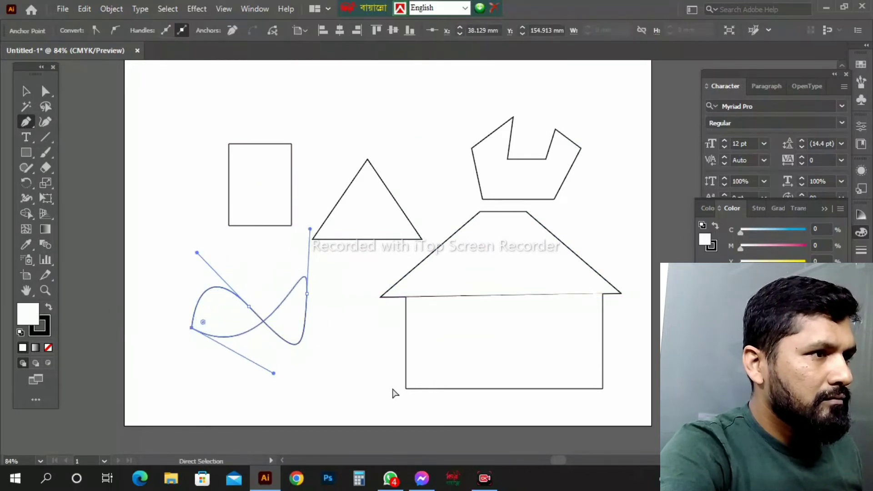
left_click(394, 392, "ctrl")
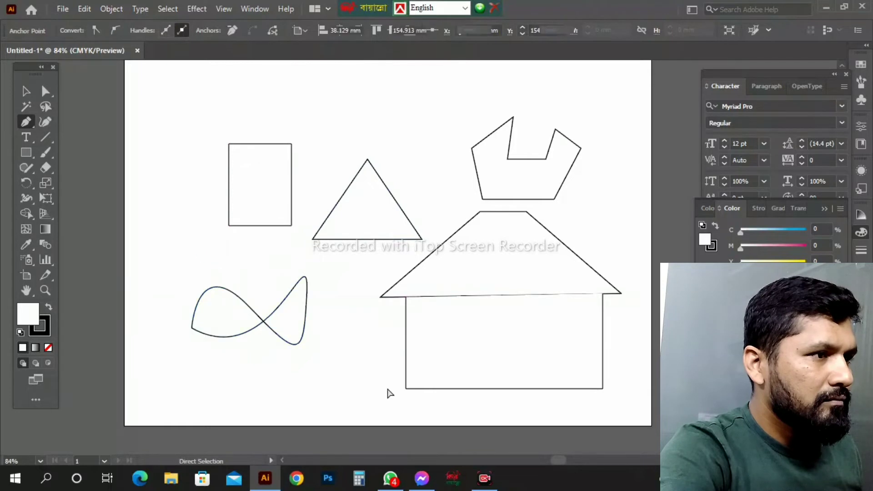
Draw a slim, slanted leaf-like closed curve from two Pen anchors above and left of the rectangle, and deselect it.
left_click(169, 128)
left_click_drag(228, 99, 185, 182)
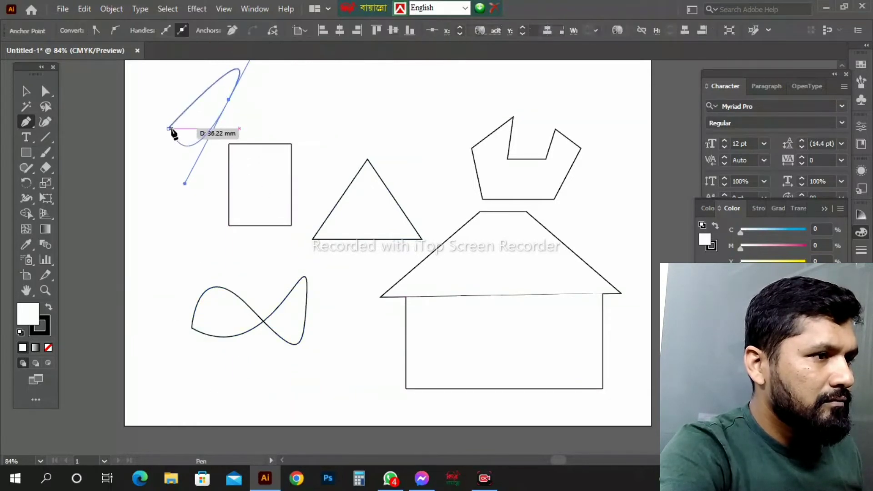
left_click_drag(169, 129, 236, 168)
left_click(339, 223, "ctrl")
Draw a rounded, closed three-anchor shape with smooth Pen curves above the triangle, and deselect it.
left_click(319, 238)
mouse_move(381, 191)
left_mouse_down()
mouse_move(394, 211)
mouse_move(468, 242)
mouse_move(462, 226)
left_mouse_up()
left_click_drag(412, 260, 349, 274)
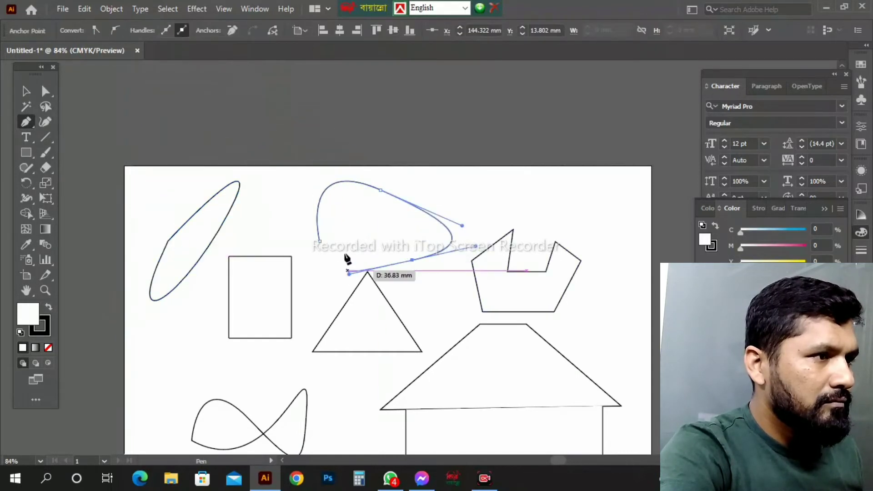
left_click_drag(319, 240, 312, 222)
left_click(465, 213, "ctrl")
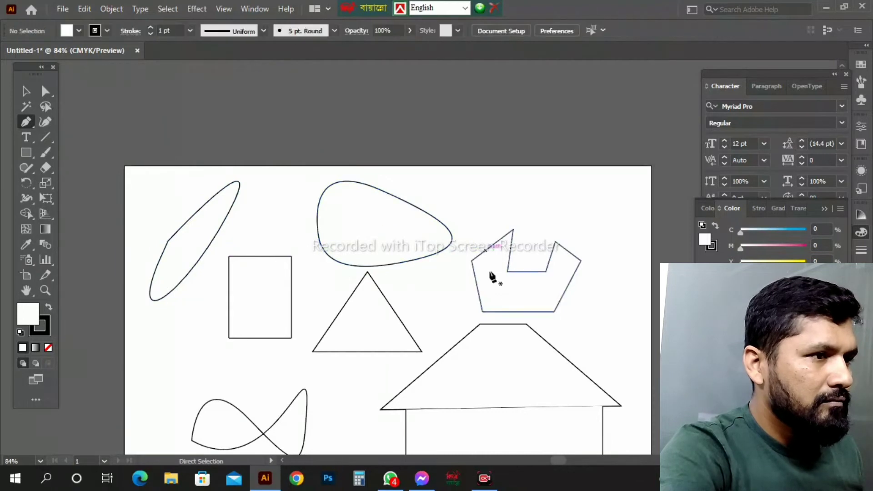
Draw a small self-crossing closed curve from two Pen anchors between the triangle and the notched polygon, and deselect it.
scroll(468, 224, "down", 4)
left_click(451, 183)
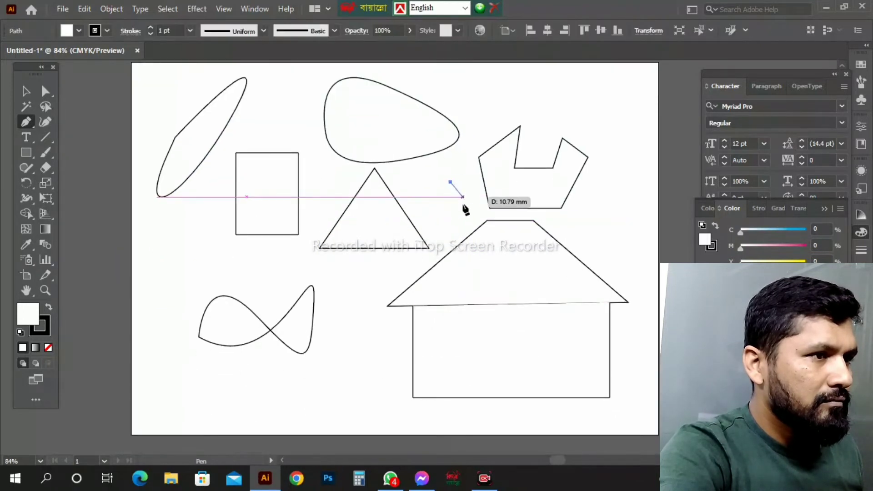
left_click_drag(468, 210, 520, 171)
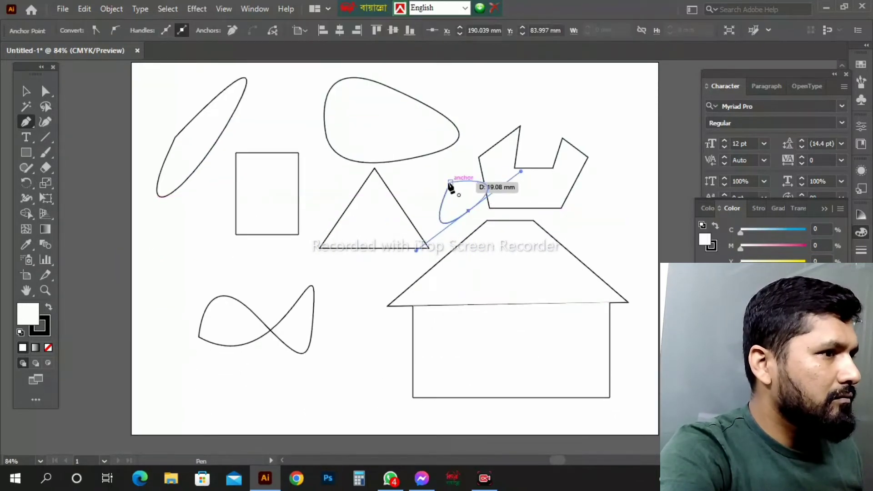
left_click_drag(450, 182, 429, 76)
left_click(500, 117, "ctrl")
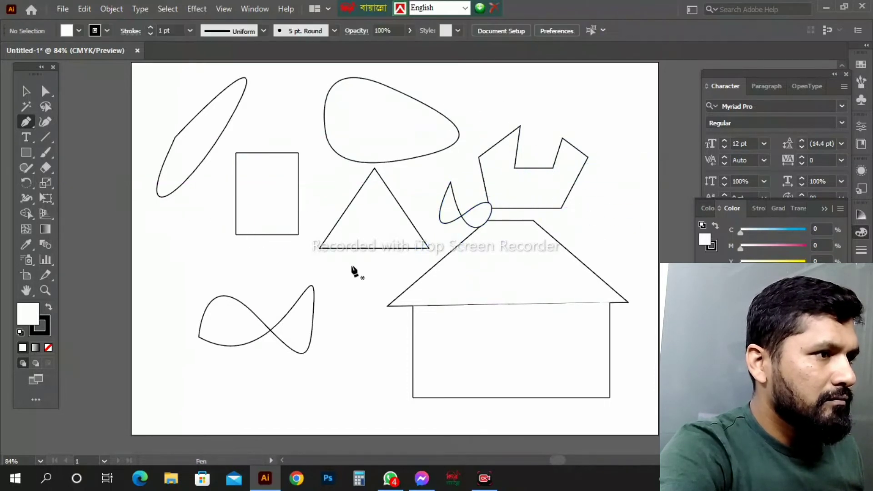
Draw a closed, zigzag-like Pen shape mixing curves and corners between the fish shape and the house, and deselect it.
left_click(375, 345)
left_click_drag(343, 276, 348, 294)
left_click(437, 235)
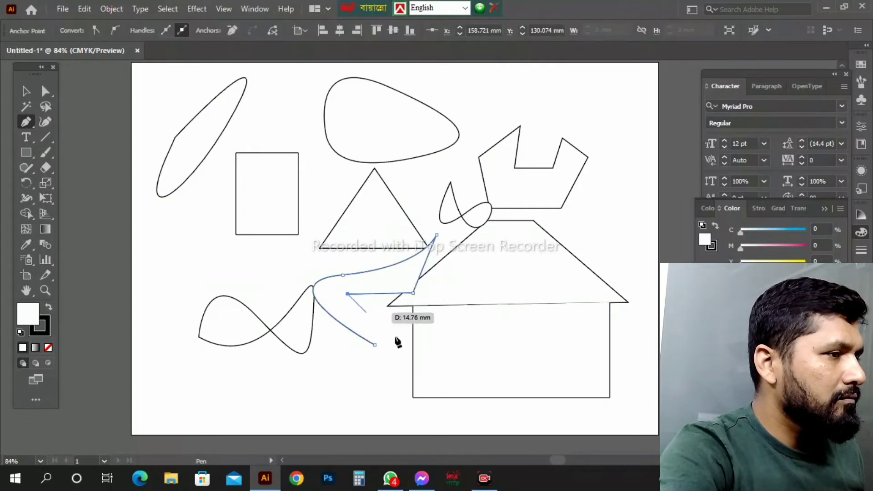
left_click_drag(401, 345, 476, 325)
left_click(369, 407, "ctrl")
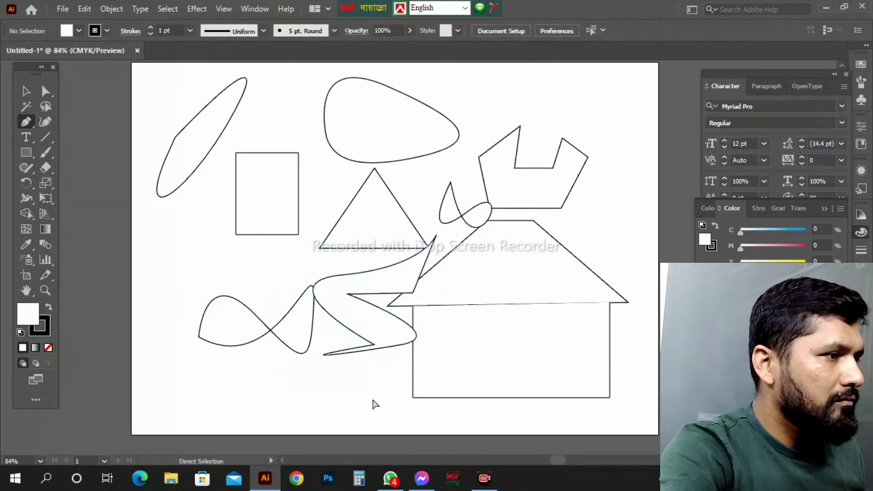
Draw a closed S-shaped Pen curve with long direction handles across the artboard's left edge, and deselect it.
left_click_drag(356, 377, 450, 314)
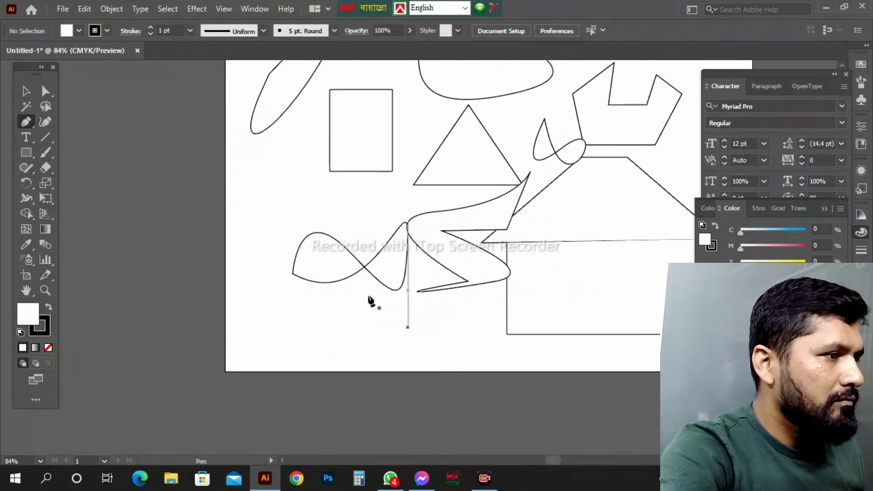
left_click_drag(250, 219, 304, 289)
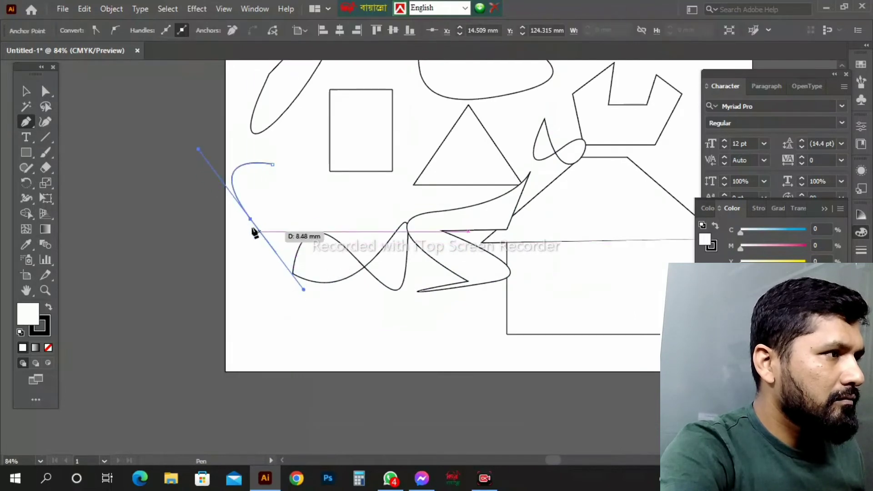
left_click_drag(232, 292, 164, 93)
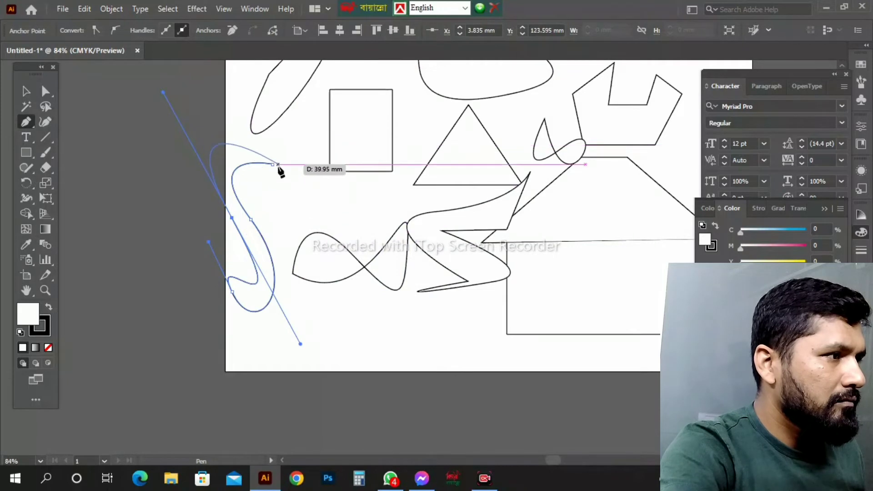
left_click_drag(274, 166, 239, 237)
left_click(308, 191, "ctrl")
Select all the practice shapes on the artboard and delete them.
left_click(26, 91)
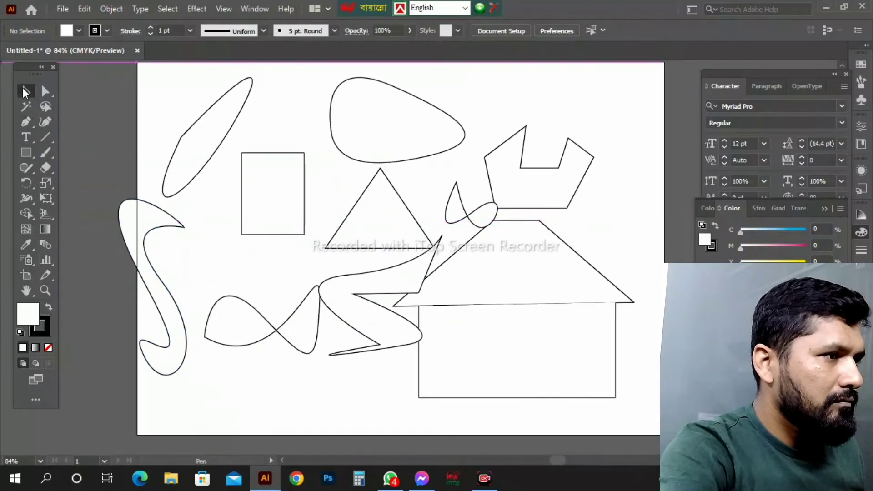
left_click_drag(655, 390, 121, 92)
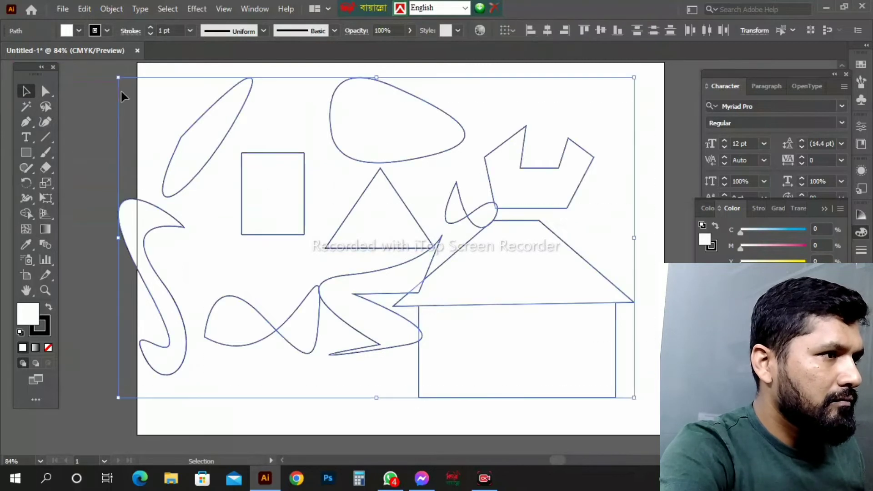
key("Delete")
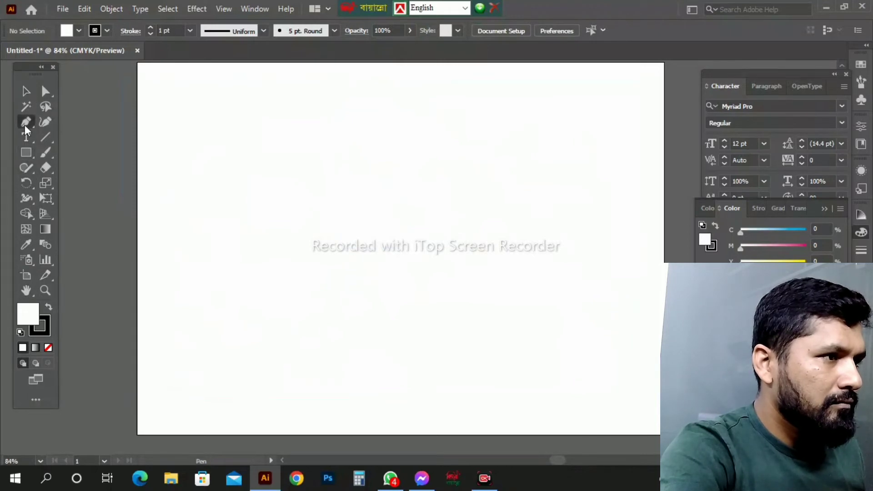
Draw a closed five-pointed star of crossing straight Pen segments in the artboard's upper middle, with its upper-right point stretched outward.
left_click(390, 158)
left_click(435, 263)
left_click(297, 186)
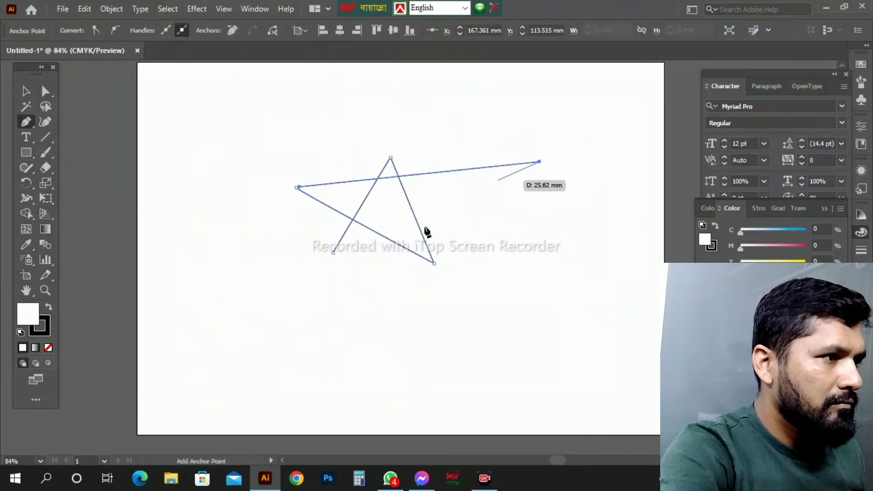
left_click(539, 162)
left_click(334, 252)
Draw a smaller closed five-pointed star of crossing straight Pen segments below and right of the large star.
left_click(497, 297)
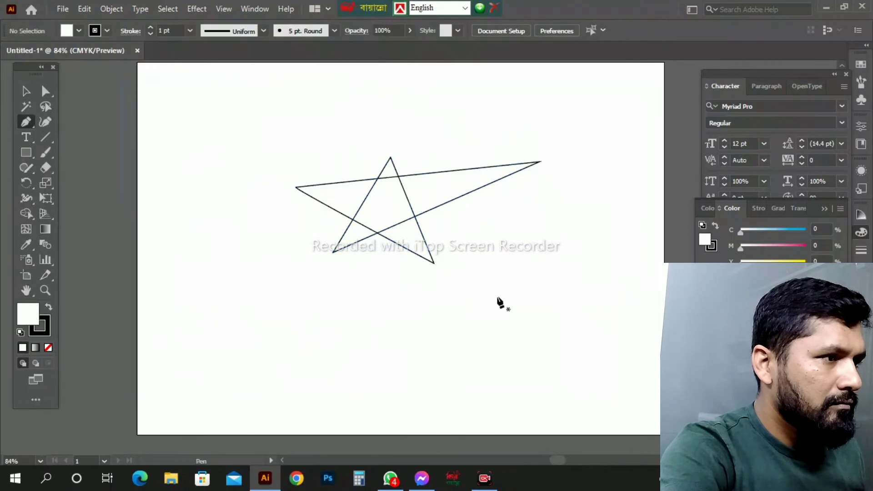
left_click(526, 255)
left_click(520, 308)
left_click(499, 267)
left_click(579, 284)
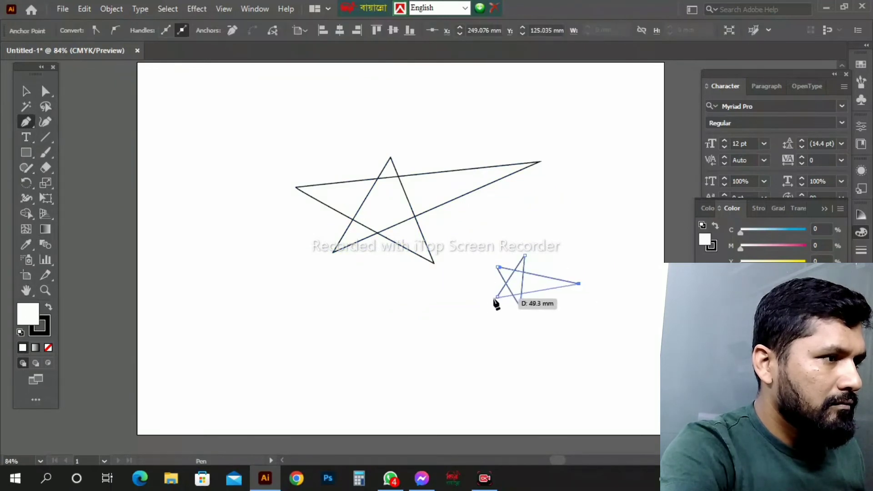
left_click(497, 297)
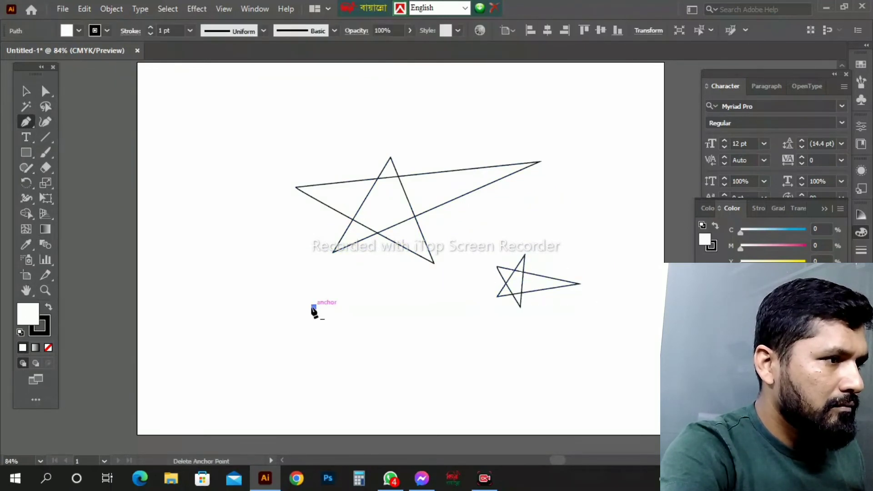
Draw a closed butterfly-like Pen shape with curved lobes and sharp corners in the artboard's lower-left area, and deselect it.
left_click(313, 307)
left_click(304, 314)
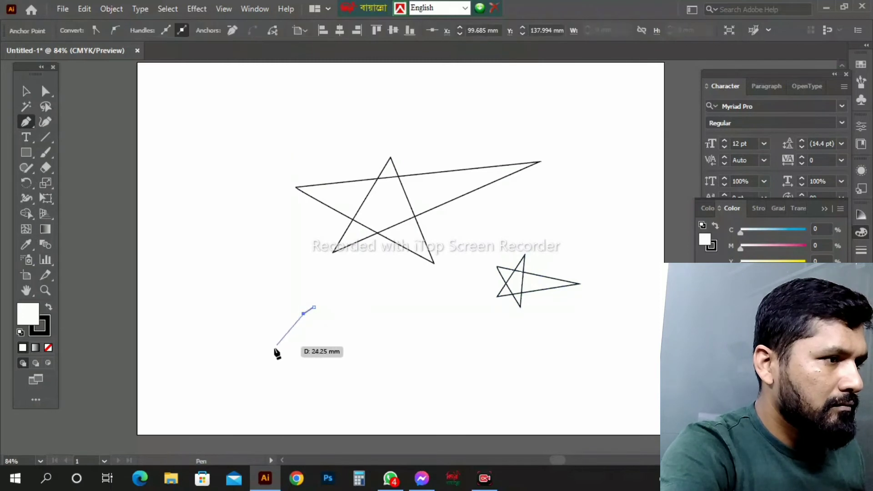
left_click_drag(246, 361, 285, 403)
left_click_drag(310, 335, 360, 273)
left_click(310, 334)
left_click(336, 351)
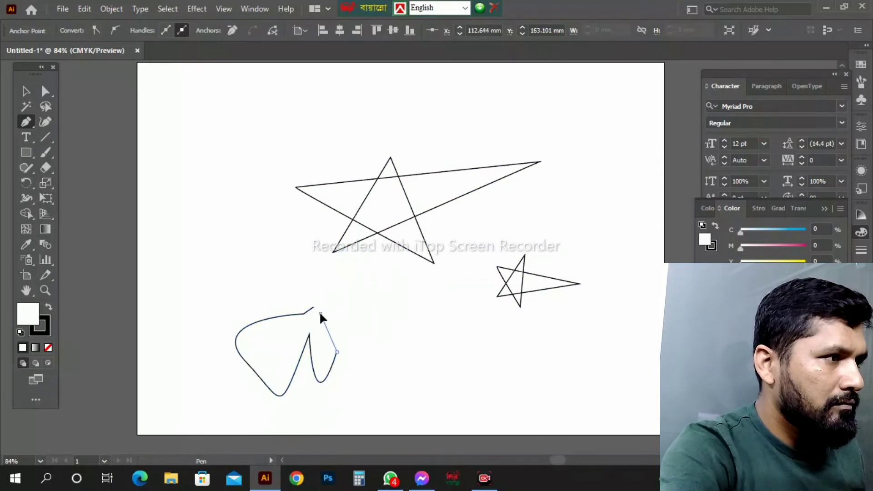
left_click_drag(320, 314, 233, 293)
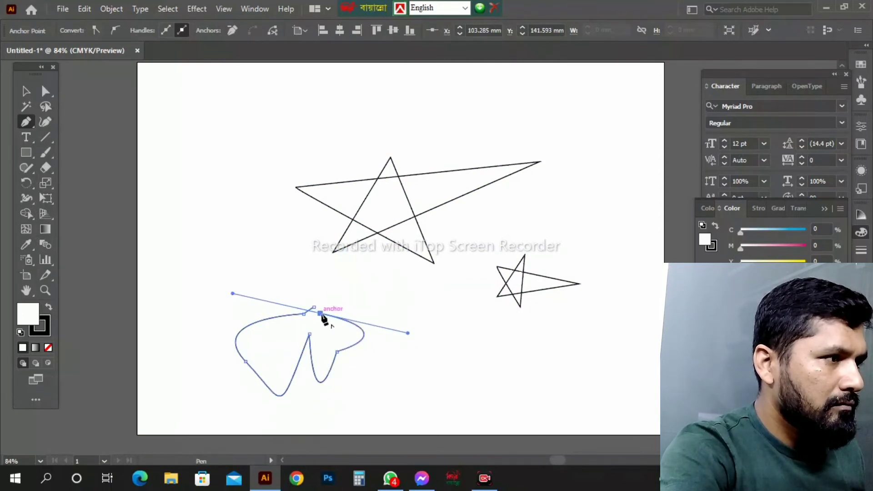
left_click(321, 314)
left_click_drag(313, 309, 289, 384)
left_click(289, 381, "ctrl")
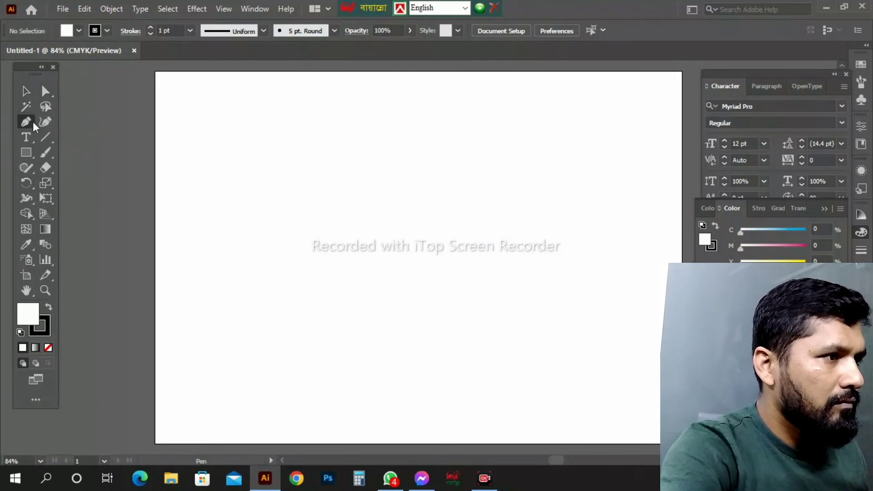
left_click(403, 164)
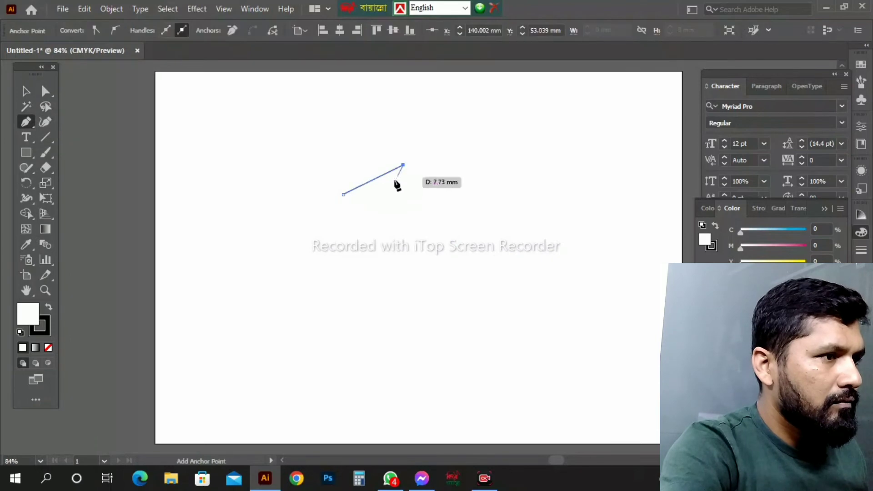
key("super+shift+s")
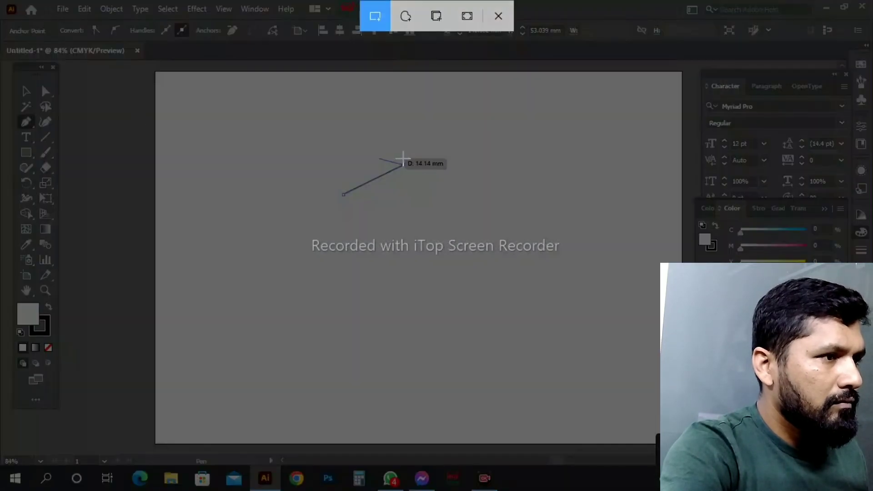
left_click(498, 16)
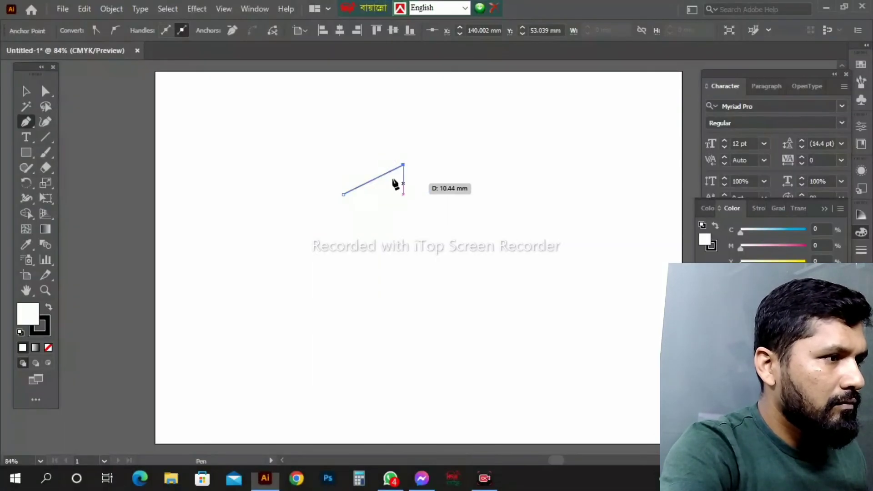
left_click(26, 91)
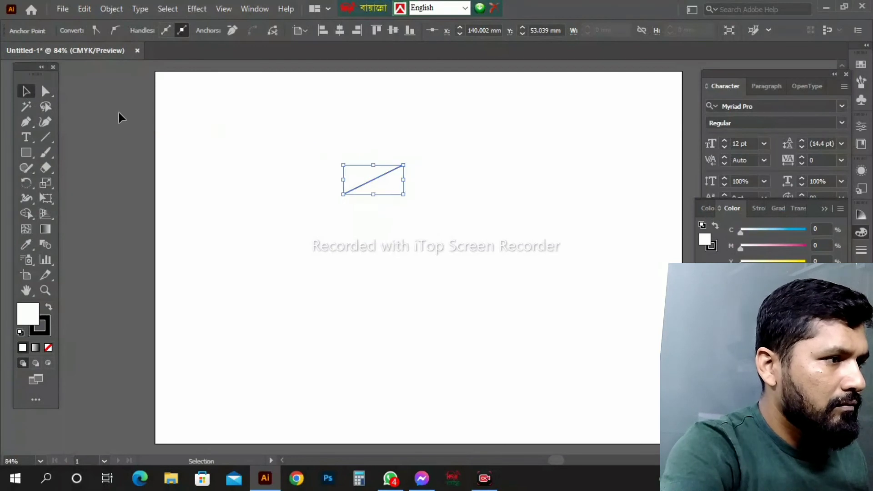
key("ctrl+z")
left_click(197, 155)
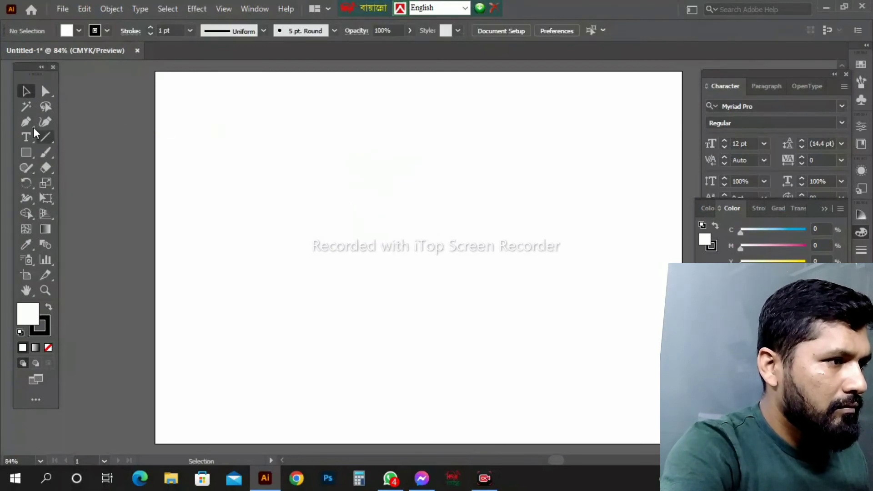
Draw an open, self-crossing Pen path of mostly straight segments with one smooth peak across the artboard, and delete it.
left_click(455, 211)
left_click(548, 185)
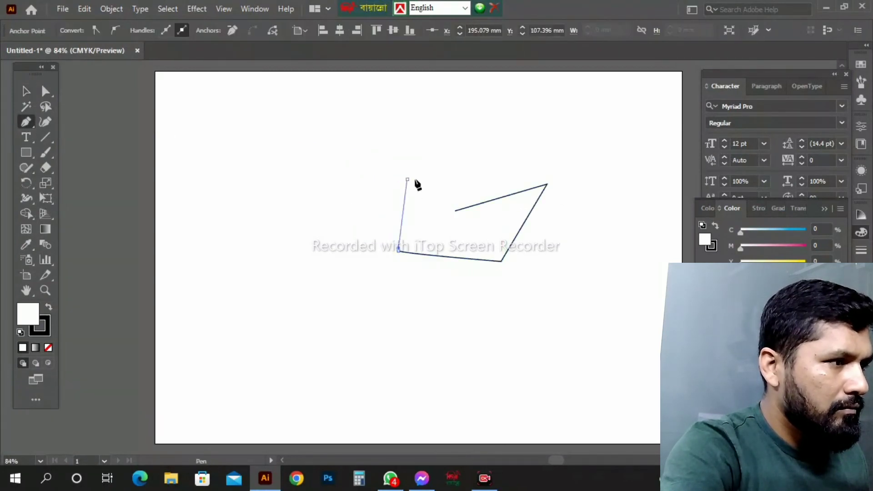
left_click(406, 179)
left_click(490, 132)
left_click(431, 230)
left_click(689, 296)
left_click_drag(548, 117, 537, 157)
left_click(416, 290)
left_click(341, 285)
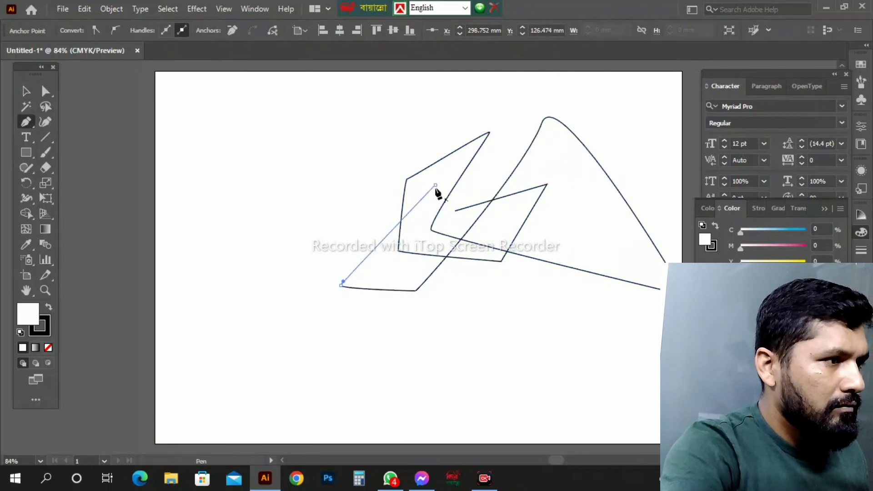
key("Delete")
key("Delete")
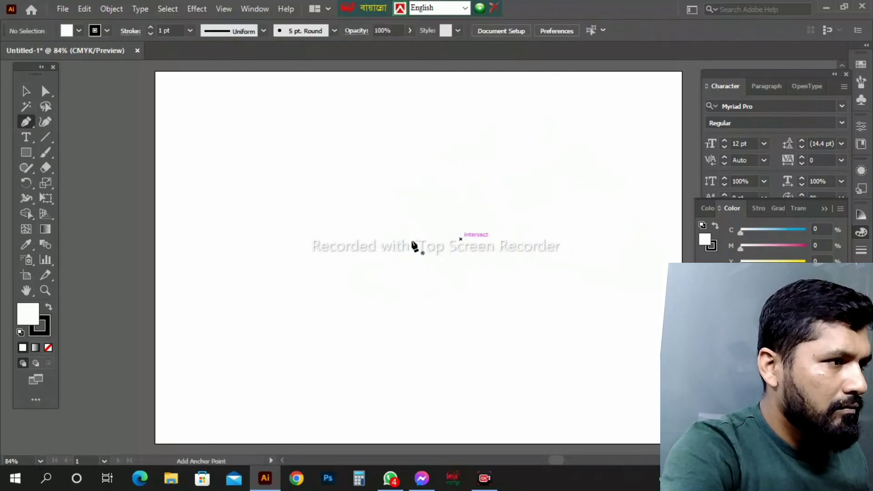
Draw a closed, nearly rectangular Pen shape about 105 mm long on its bottom side in the artboard's middle, and delete it.
left_click(352, 178)
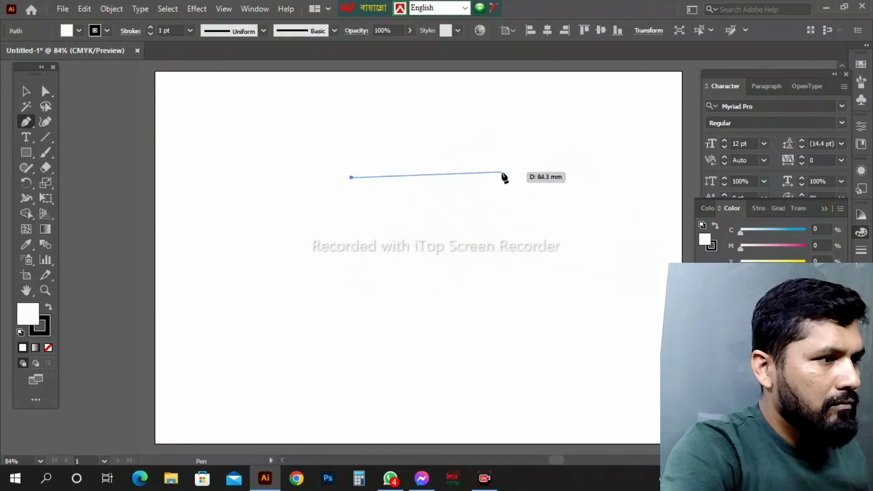
left_click(533, 178)
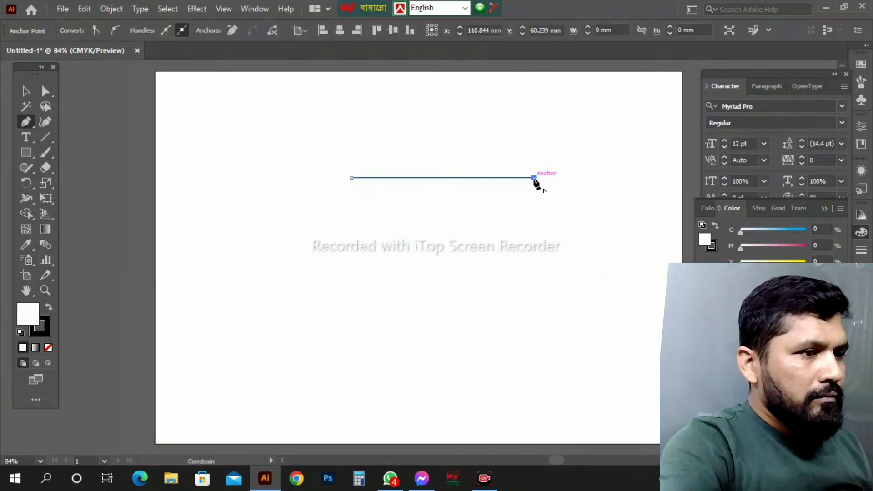
left_click(533, 304)
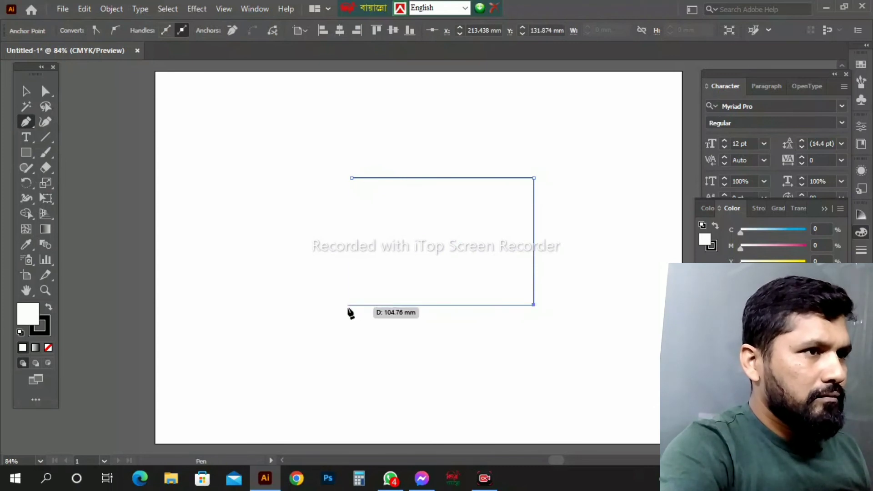
left_click(348, 305)
left_click(352, 178)
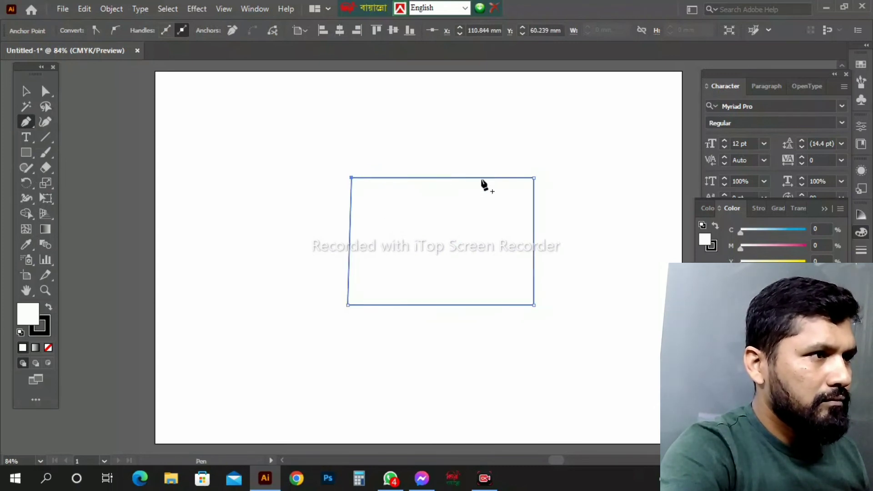
key("Delete")
Draw an irregular, many-cornered Pen outline in the artboard's upper-left area, leading its last segments back toward the starting anchor.
left_click(295, 188)
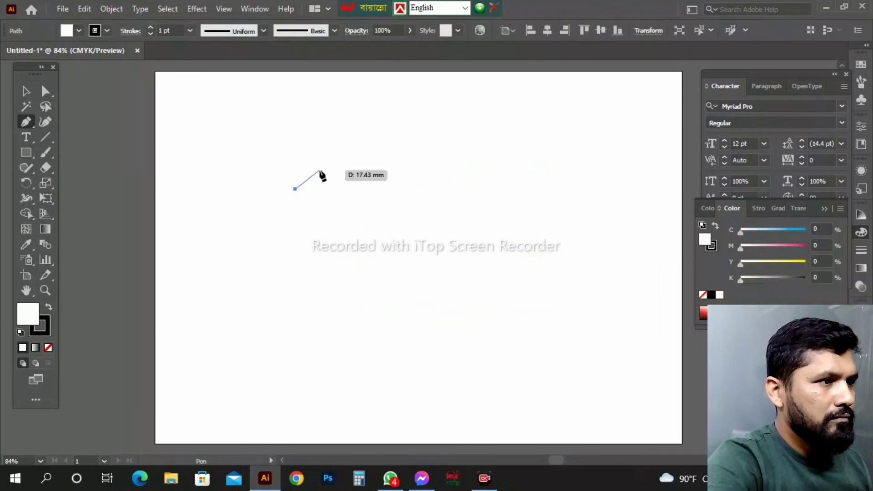
left_click(356, 162)
left_click(395, 152)
left_click(403, 190)
left_click(320, 234)
left_click(277, 224)
left_click(289, 318)
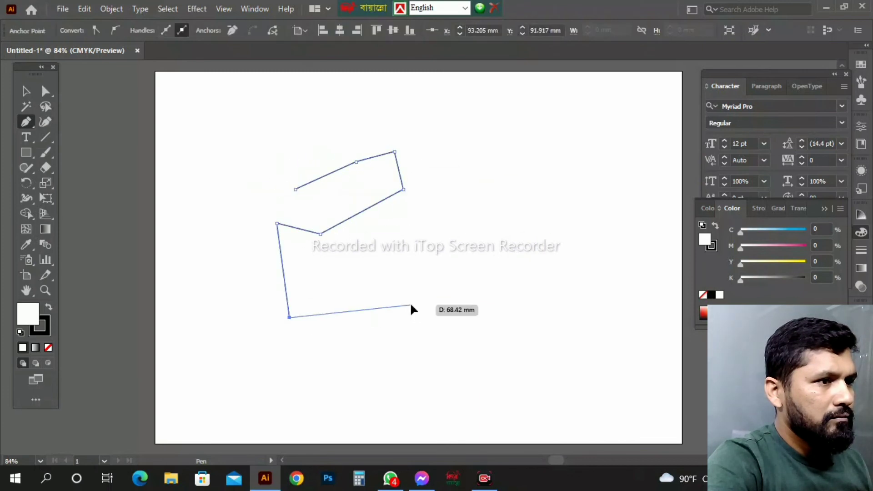
left_click(411, 305)
left_click(413, 227)
left_click(505, 190)
left_click(441, 148)
left_click(313, 88)
left_click(260, 192)
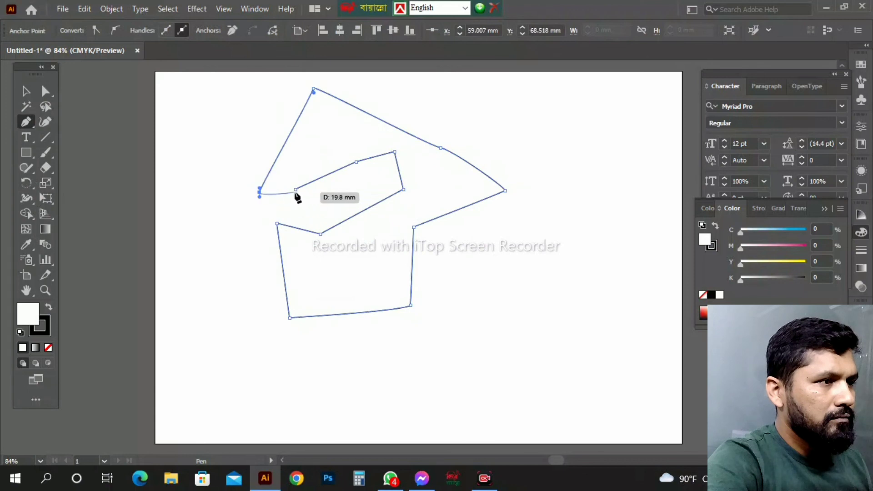